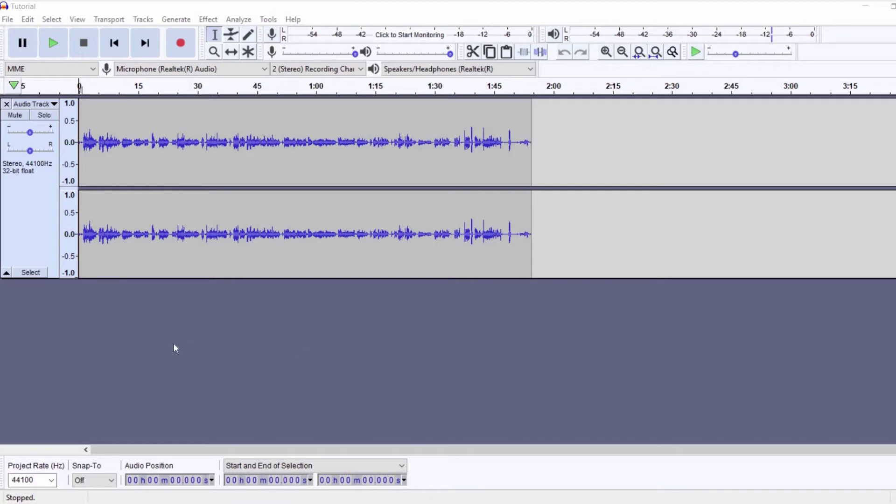
# Raise the voice track's Gain slider from +4.0 dB up to +8.0 dB
pyautogui.click(37, 133)
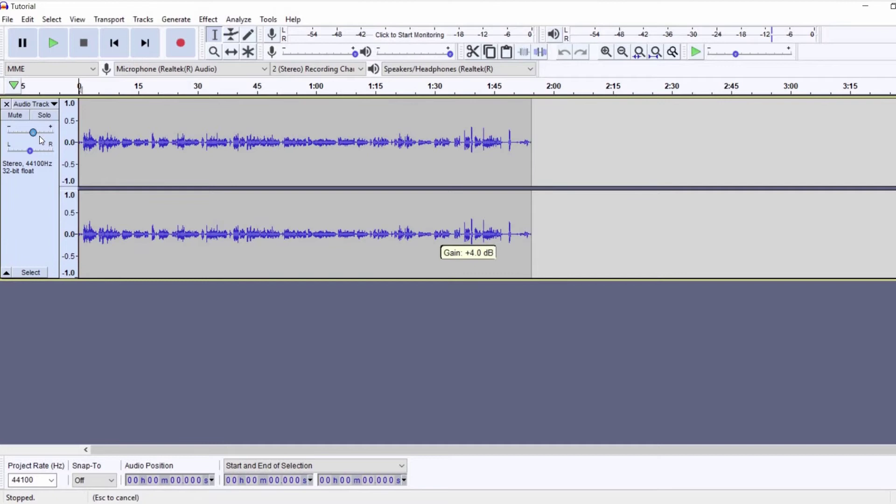
pyautogui.moveTo(40, 136); pyautogui.dragTo(42, 136)
pyautogui.moveTo(99, 225); pyautogui.dragTo(99, 225)
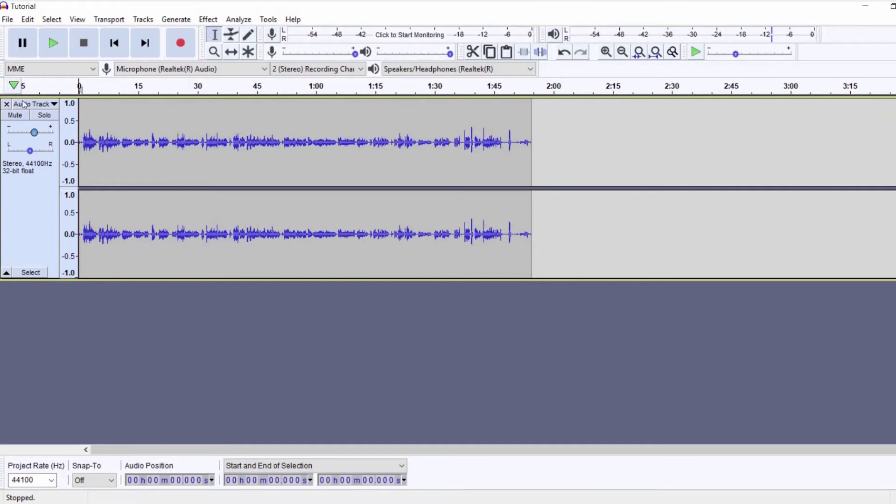
pyautogui.click(38, 132)
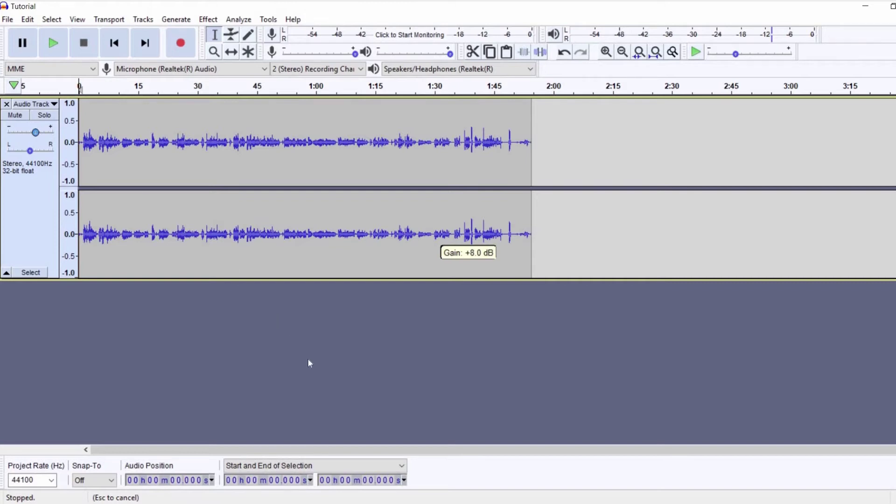
pyautogui.moveTo(310, 363); pyautogui.dragTo(310, 363)
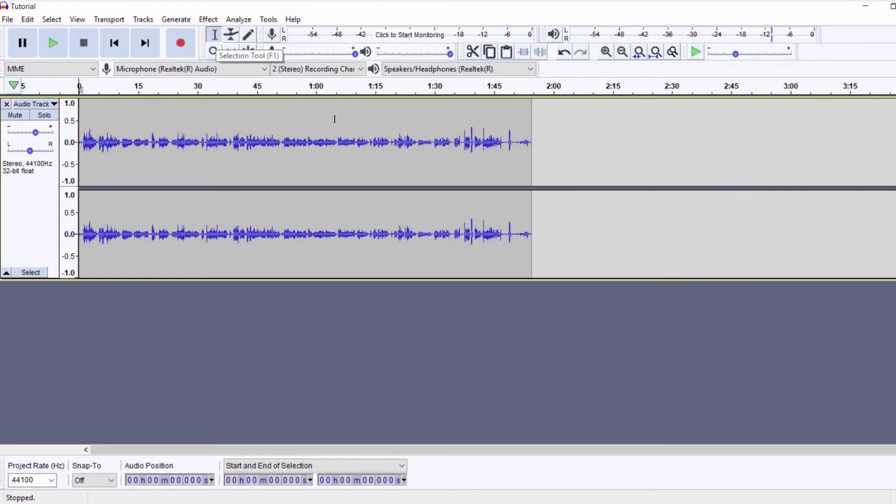
# Delete the 50.9–65.4 s stretch from the voice track and place the cursor at 46.8 s
pyautogui.moveTo(334, 140); pyautogui.dragTo(288, 140)
pyautogui.moveTo(119, 140); pyautogui.dragTo(158, 140)
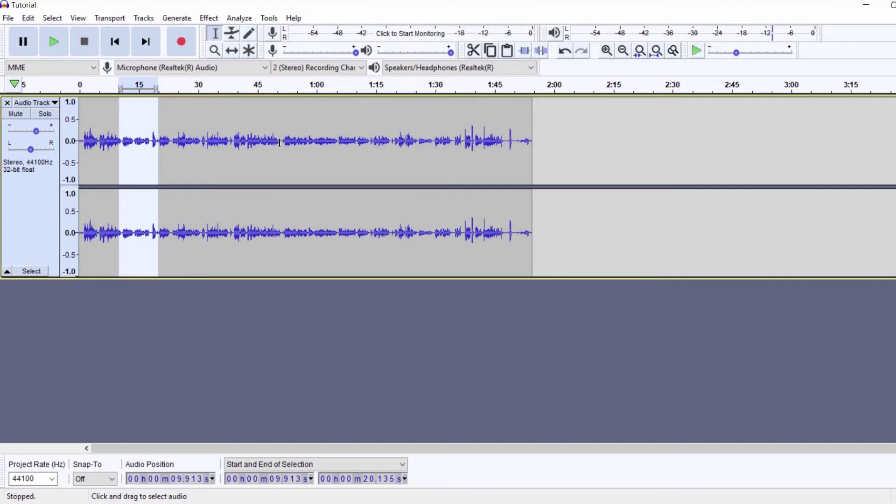
pyautogui.moveTo(281, 154); pyautogui.dragTo(336, 157)
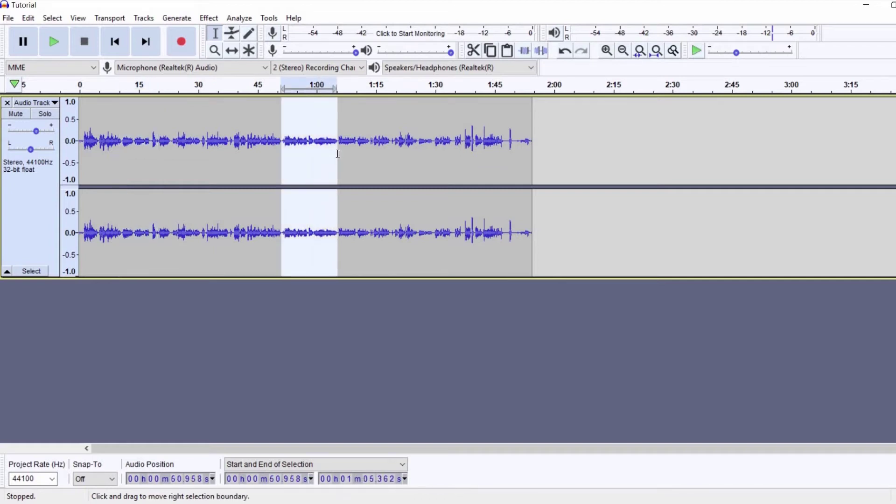
pyautogui.press('Delete')
pyautogui.click(264, 164)
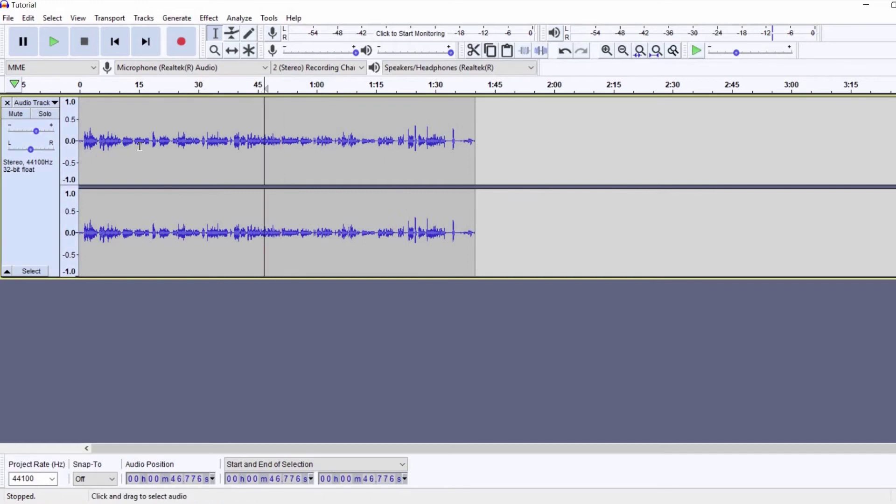
# Play back the edited recording, then zoom in twice with Ctrl+1 to show about 50 seconds
pyautogui.click(54, 43)
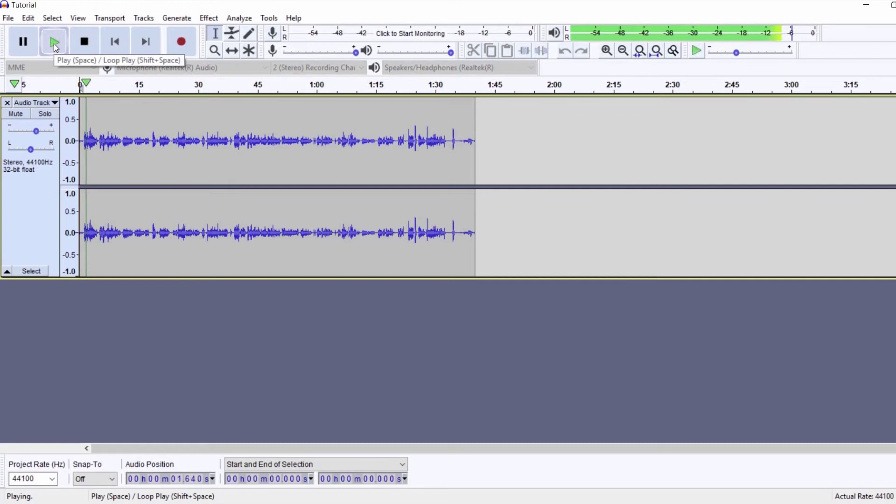
pyautogui.click(85, 49)
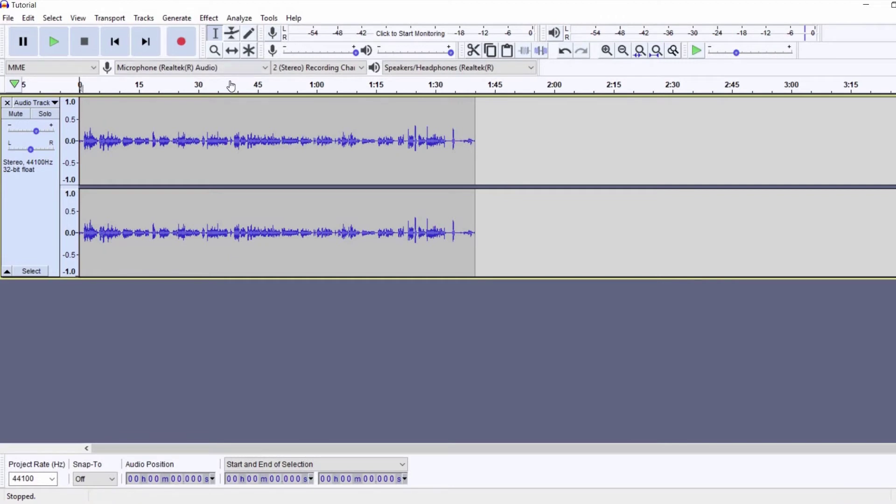
pyautogui.hotkey('ctrl', '1')
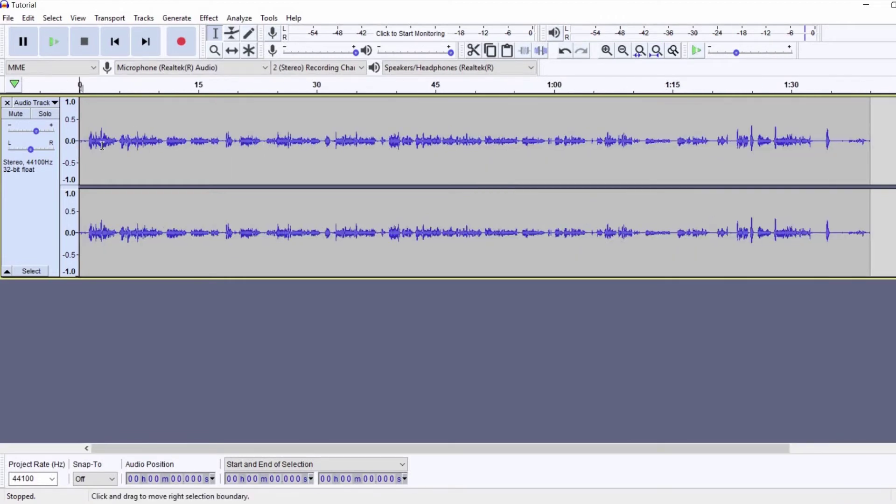
pyautogui.hotkey('ctrl', '1')
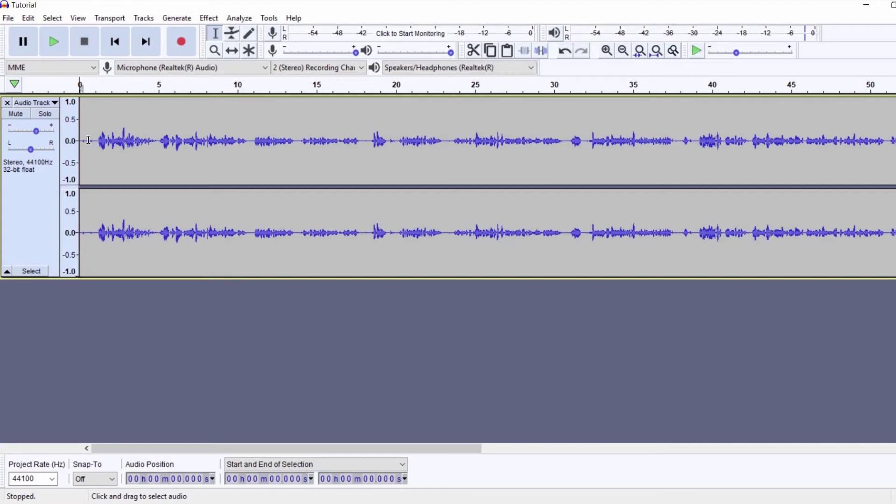
# Capture a Noise Reduction noise profile from the silent 0–0.852 s opening
pyautogui.moveTo(94, 140); pyautogui.dragTo(80, 140)
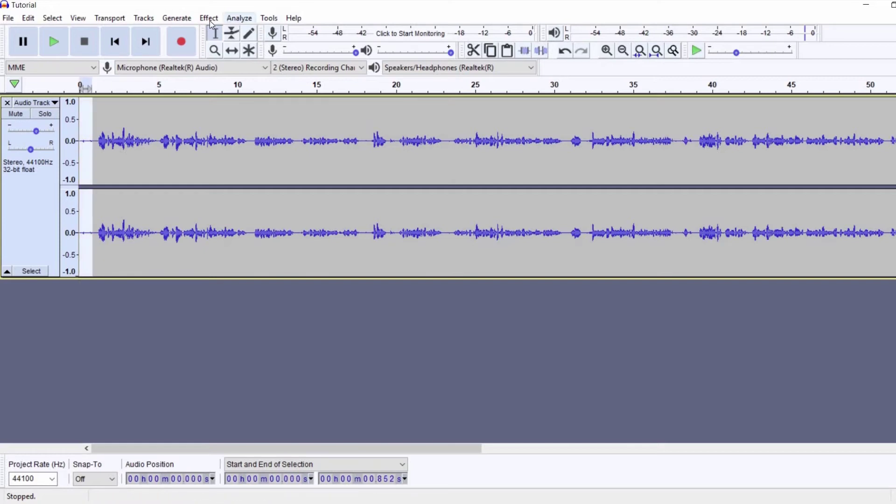
pyautogui.click(209, 21)
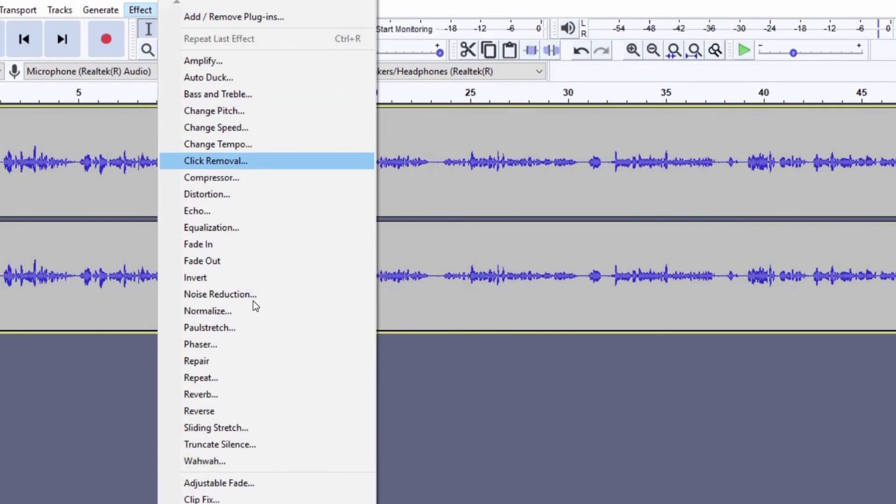
pyautogui.click(322, 293)
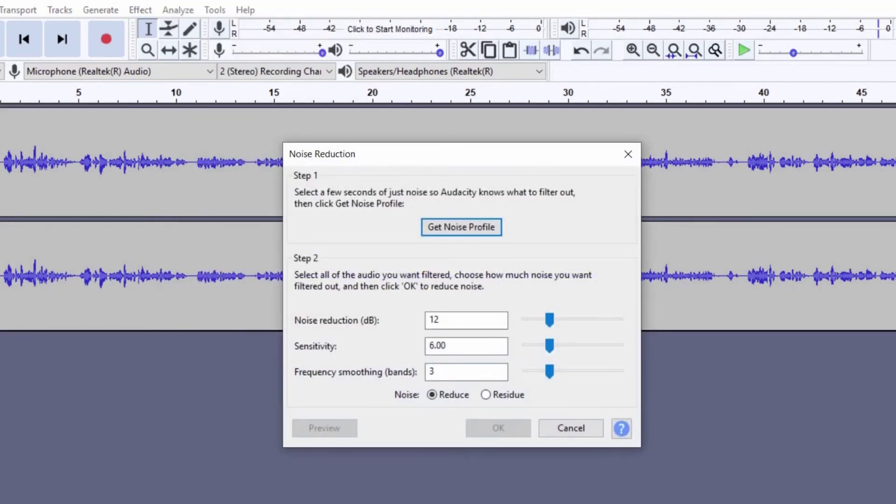
pyautogui.click(481, 229)
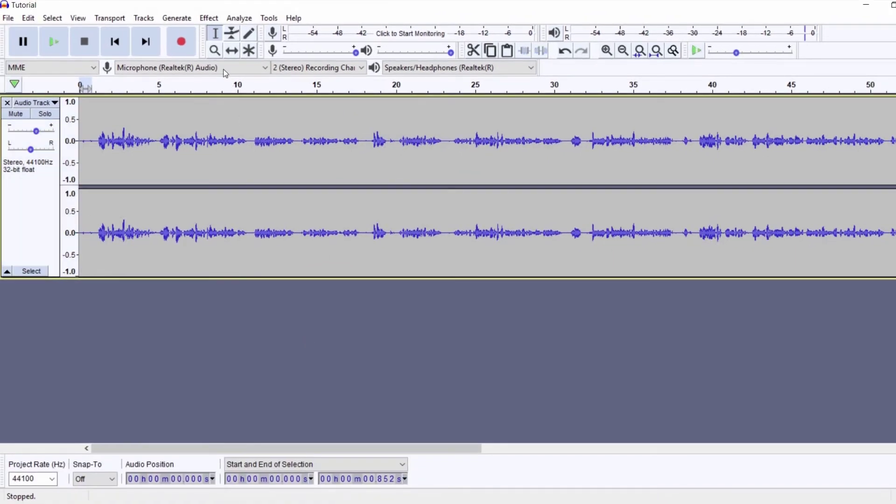
# Apply Noise Reduction at about 13 dB to the entire recording
pyautogui.hotkey('ctrl', 'a')
pyautogui.click(206, 17)
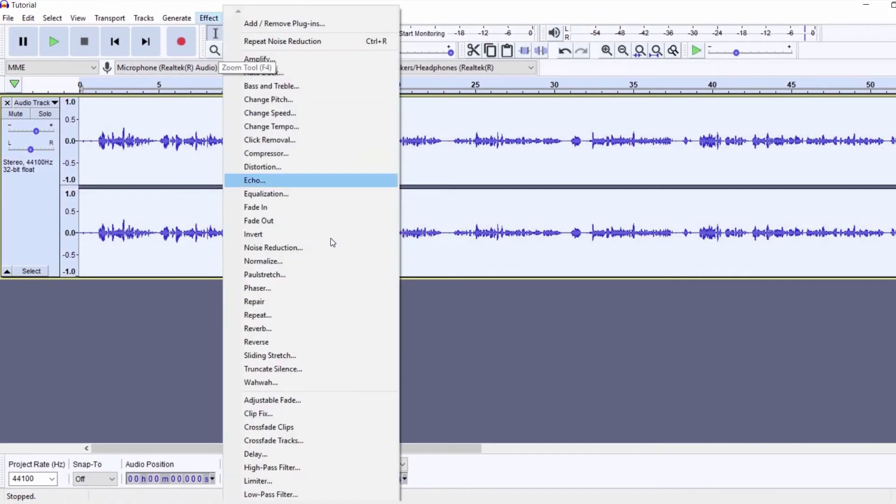
pyautogui.click(331, 250)
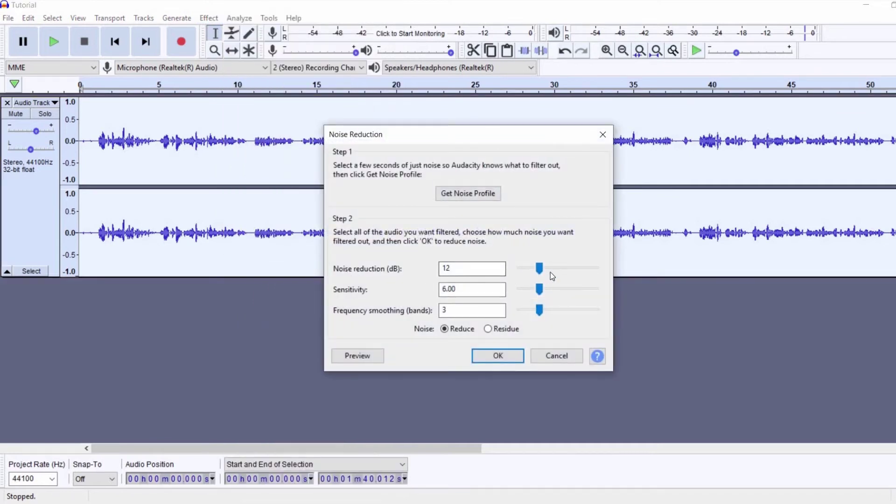
pyautogui.moveTo(540, 268)
pyautogui.mouseDown()
pyautogui.moveTo(595, 270)
pyautogui.moveTo(511, 274)
pyautogui.moveTo(541, 278)
pyautogui.mouseUp()
pyautogui.click(479, 356)
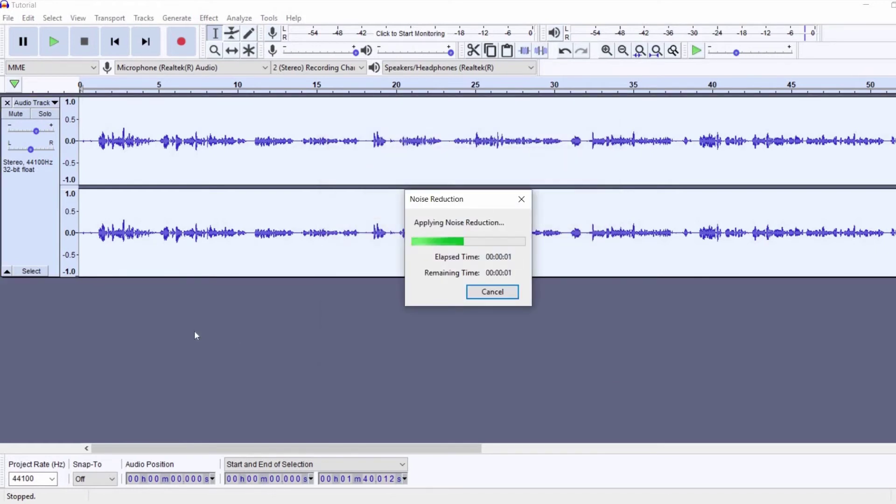
pyautogui.click(81, 127)
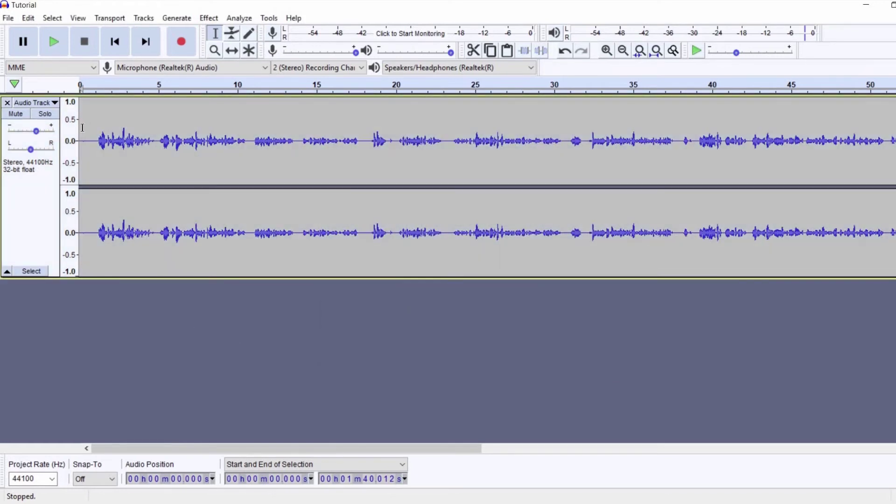
# Replay the cleaned recording from 0, deselect it, and zoom out to the full 1:40 track
pyautogui.click(81, 128)
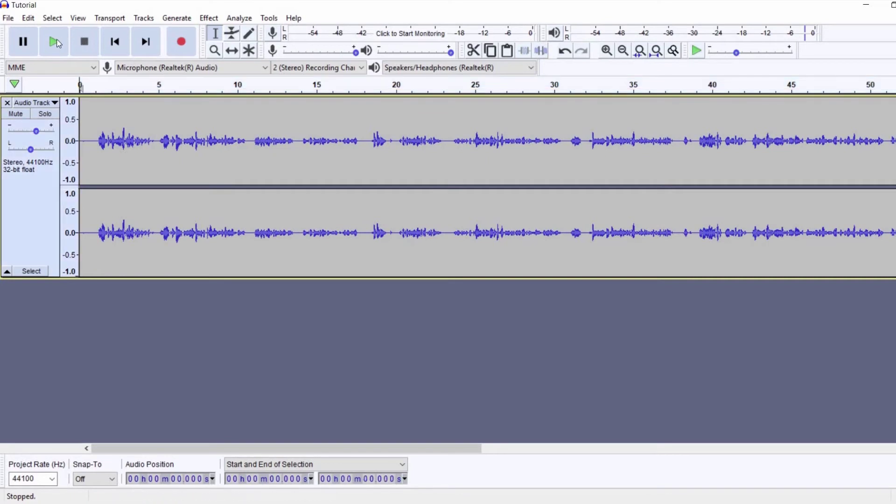
pyautogui.click(55, 42)
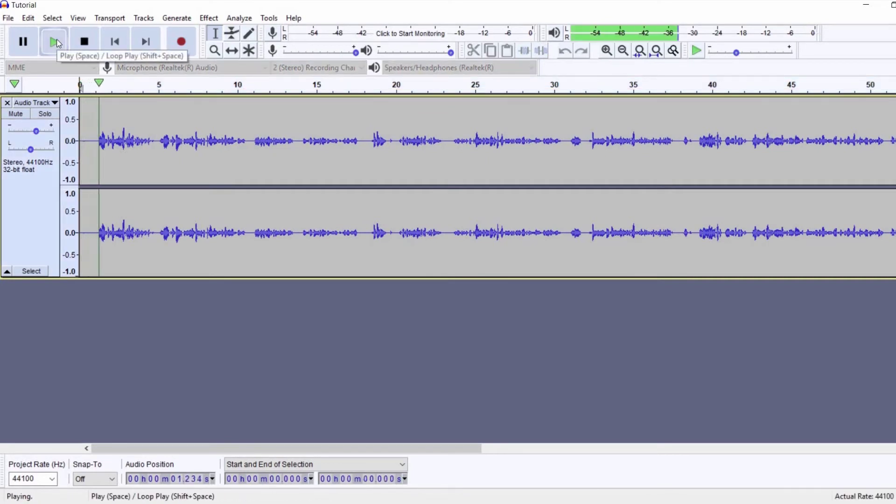
pyautogui.click(84, 44)
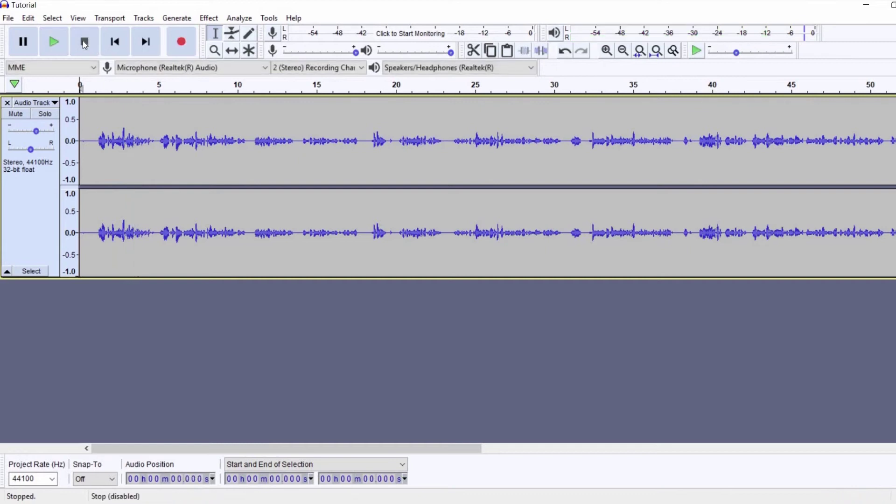
pyautogui.click(238, 329)
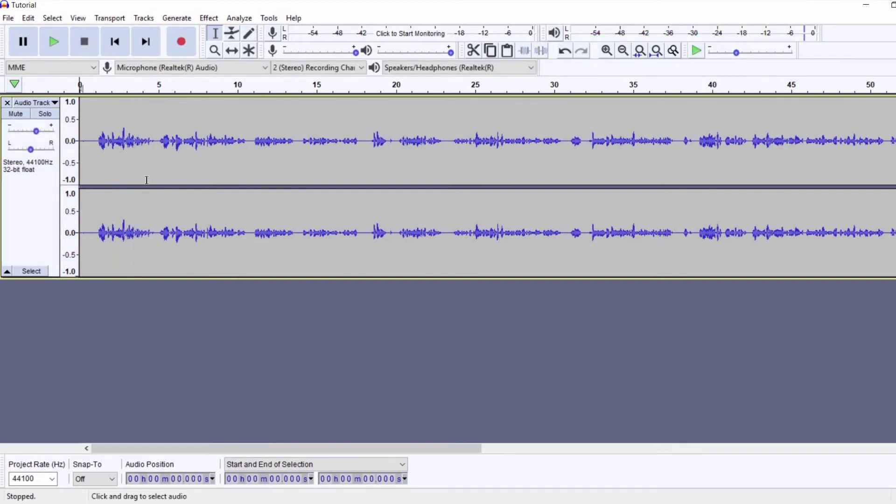
pyautogui.hotkey('ctrl', '3')
pyautogui.hotkey('ctrl', '3')
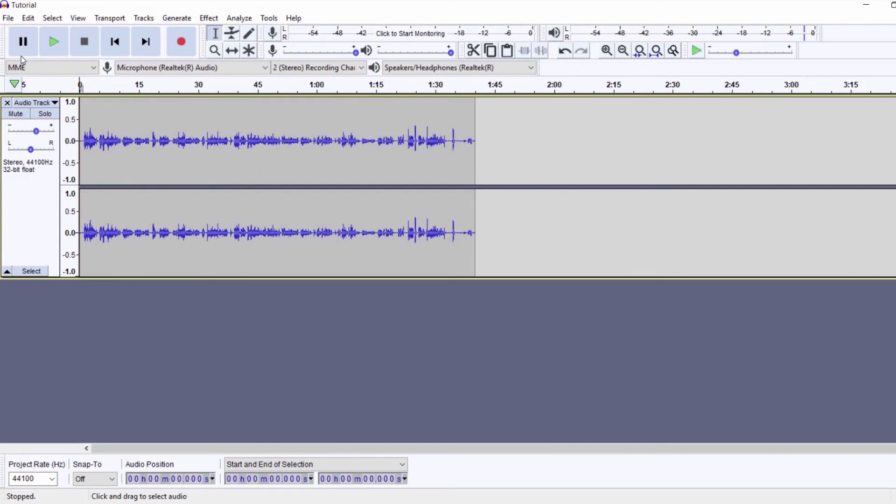
pyautogui.click(8, 18)
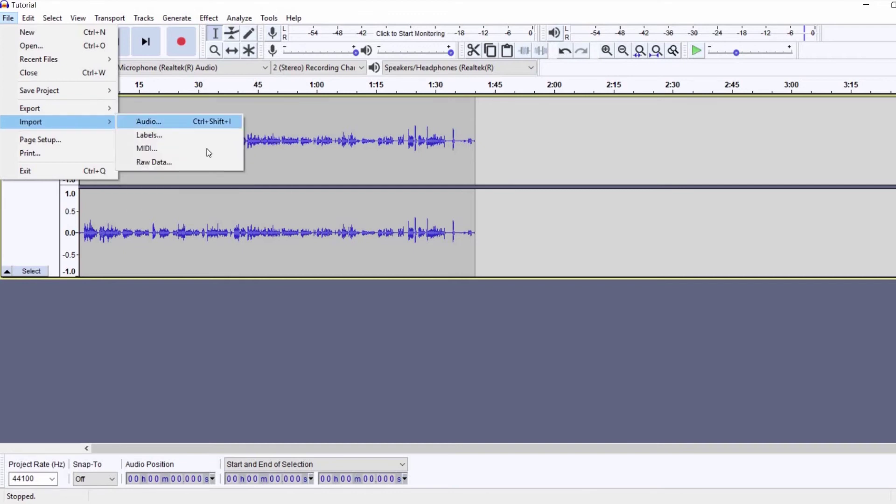
# Import Simple_Step from the My Podcast folder as a second track
pyautogui.press('Return')
pyautogui.click(163, 101)
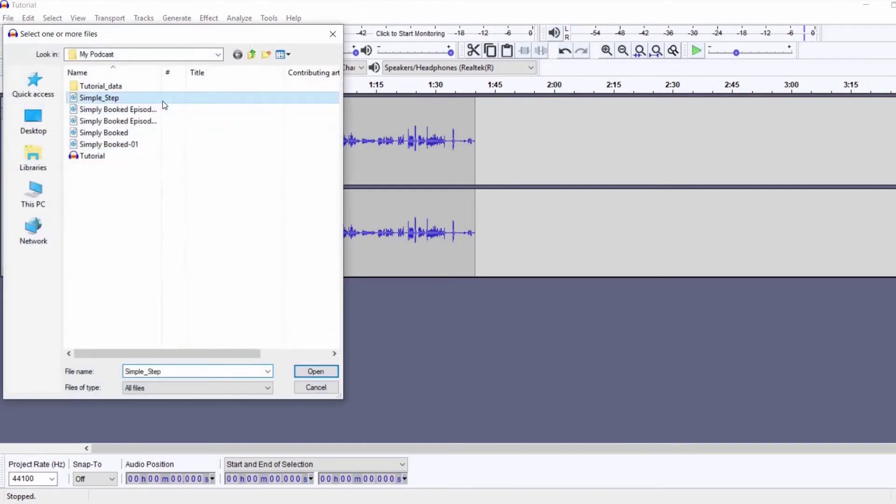
pyautogui.press('Return')
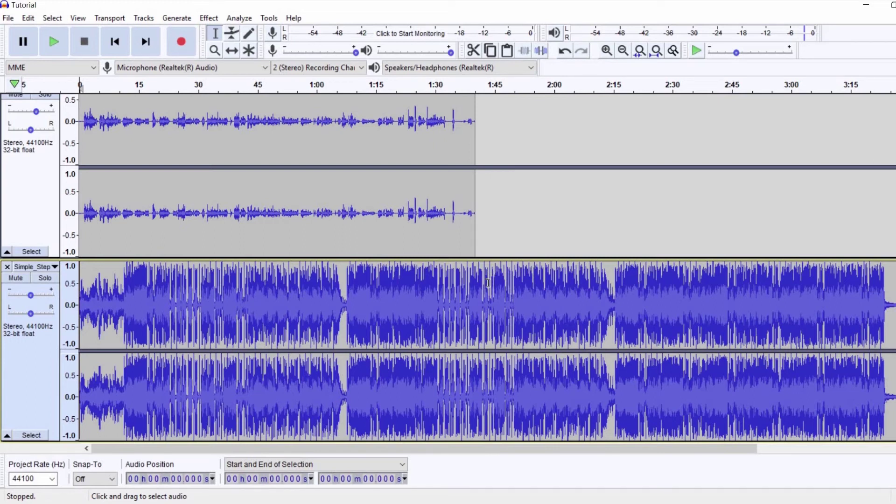
# Trim the Simple_Step music from 1:44 to its end
pyautogui.moveTo(491, 283); pyautogui.dragTo(889, 312)
pyautogui.press('Delete')
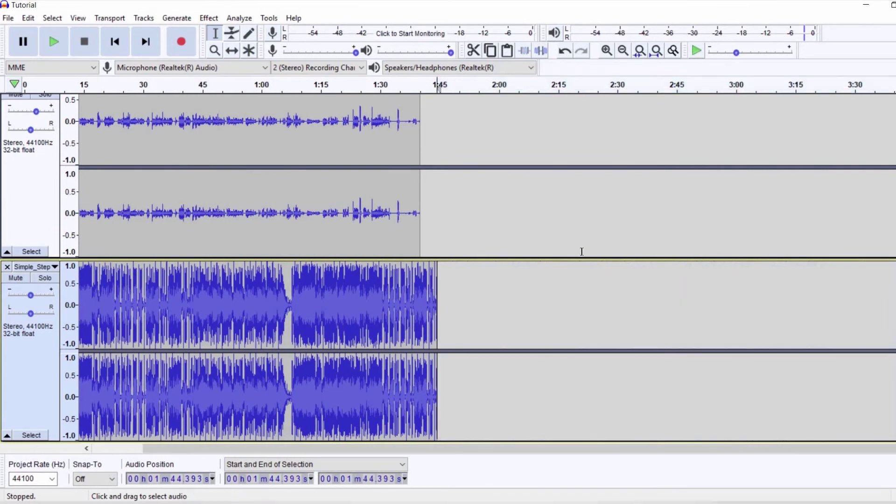
pyautogui.hscroll(-3, 237, 374)
pyautogui.click(237, 374)
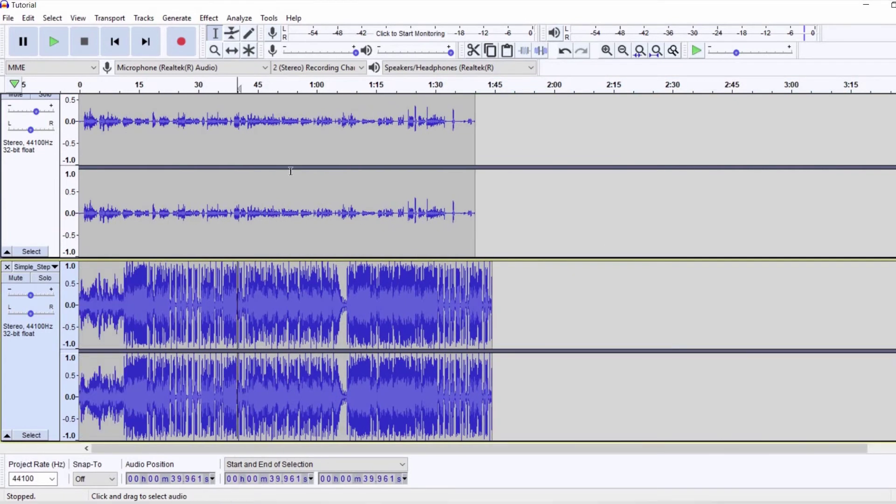
# Shift the voice track slightly later, to start around 0:03, with the Time Shift Tool
pyautogui.click(231, 53)
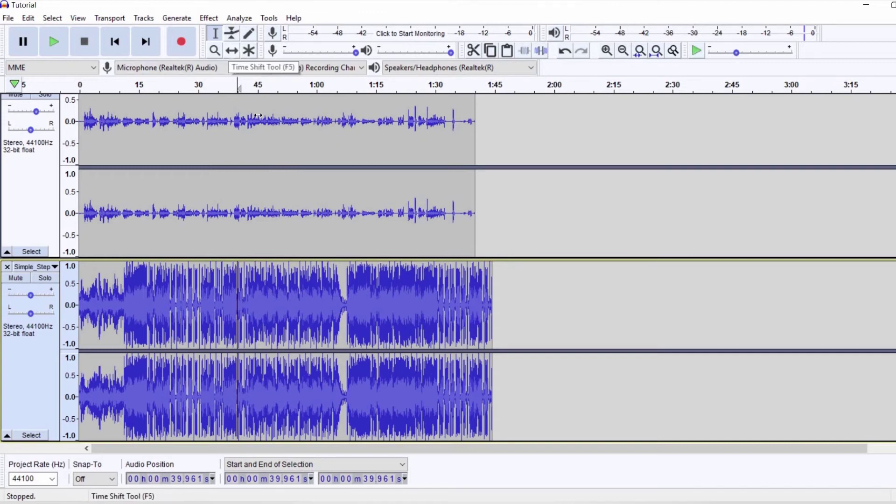
pyautogui.moveTo(220, 169); pyautogui.dragTo(232, 169)
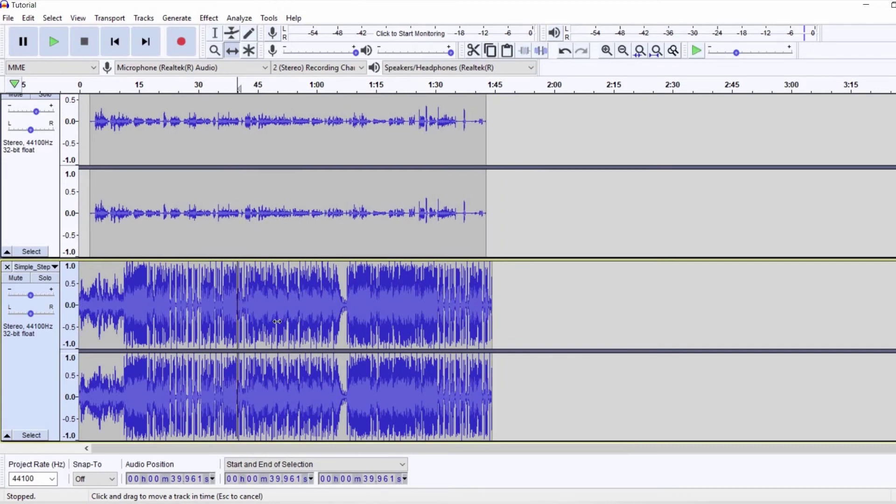
pyautogui.scroll(1, 277, 322)
pyautogui.moveTo(278, 230); pyautogui.dragTo(273, 230)
pyautogui.scroll(-2, 217, 40)
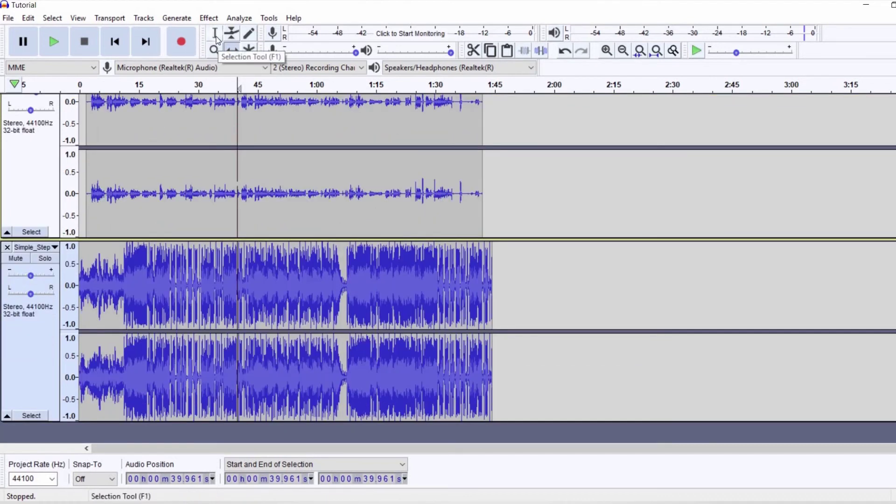
# Lower the Simple_Step envelope under the voice, then add an end point and raise the final volume
pyautogui.press('F1')
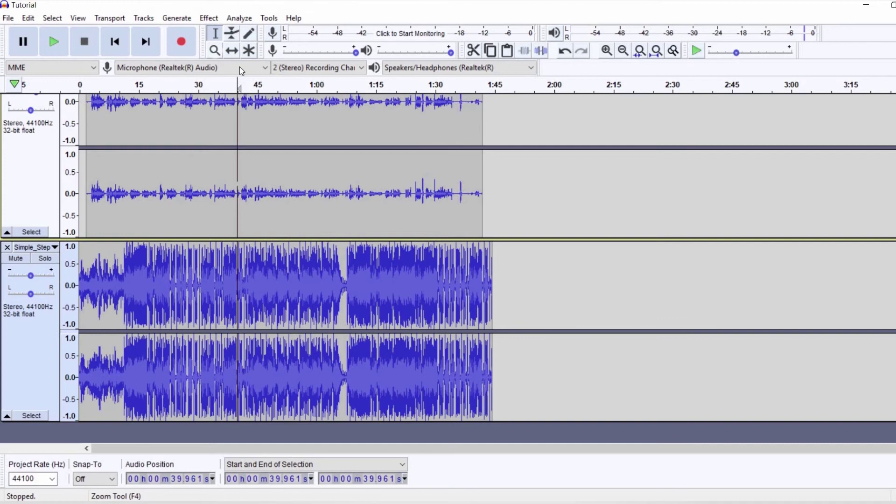
pyautogui.click(232, 34)
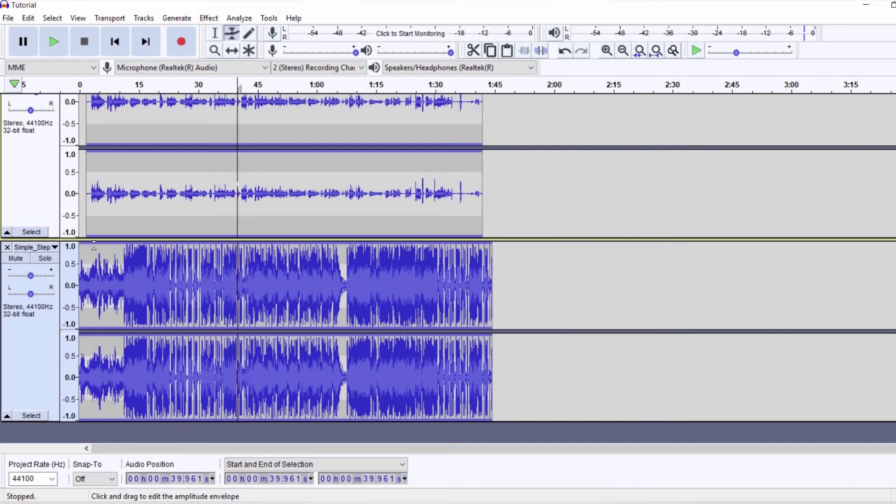
pyautogui.moveTo(93, 250); pyautogui.dragTo(101, 280)
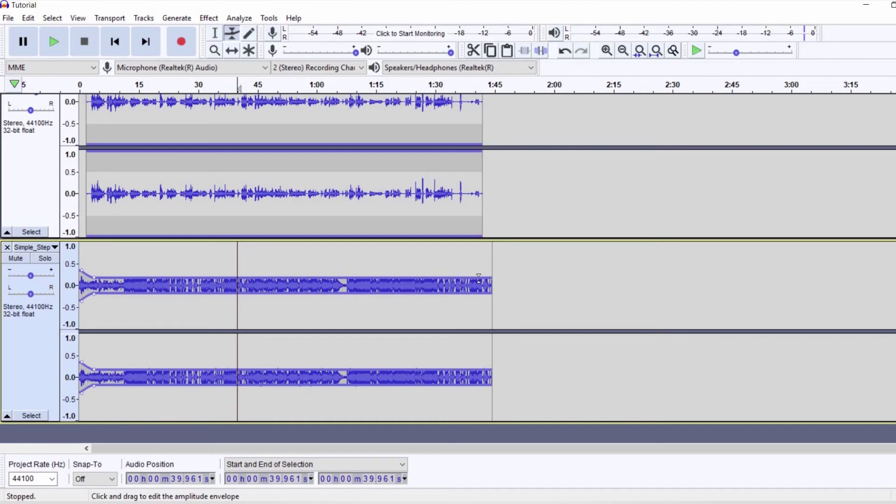
pyautogui.moveTo(494, 279); pyautogui.dragTo(492, 280)
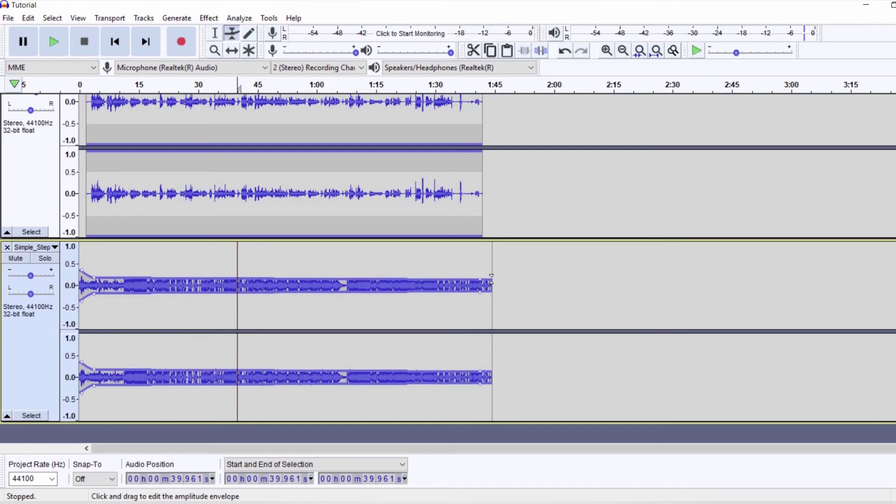
pyautogui.moveTo(491, 267); pyautogui.dragTo(493, 270)
pyautogui.click(214, 34)
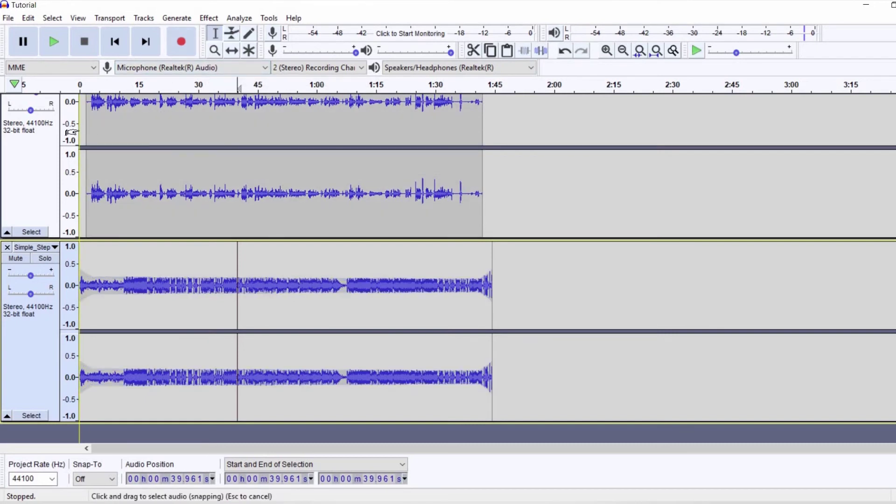
pyautogui.click(71, 132)
pyautogui.press('space')
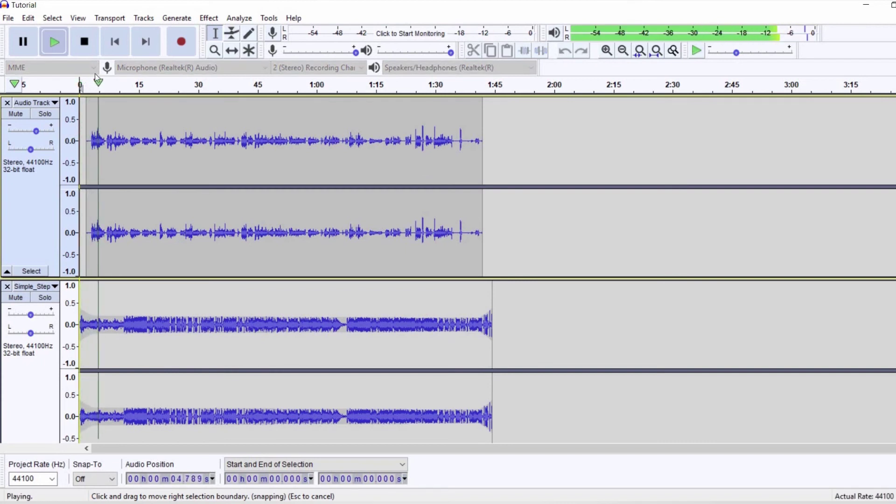
pyautogui.click(85, 42)
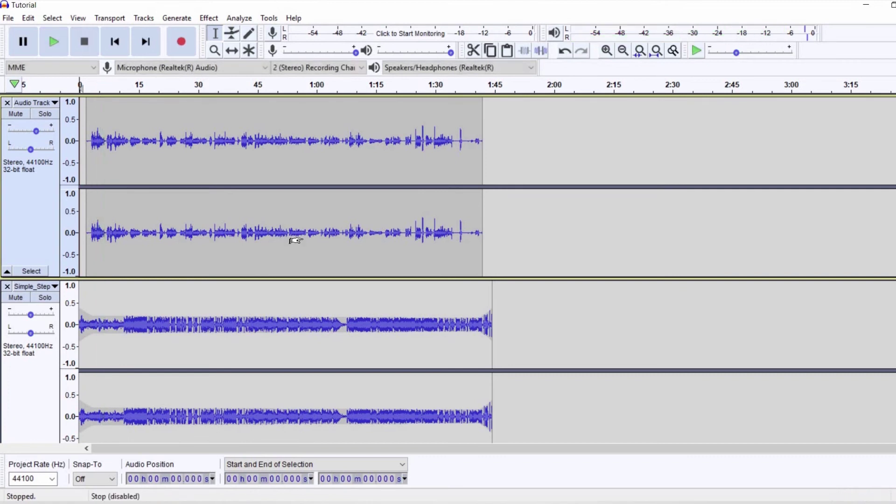
pyautogui.click(303, 238)
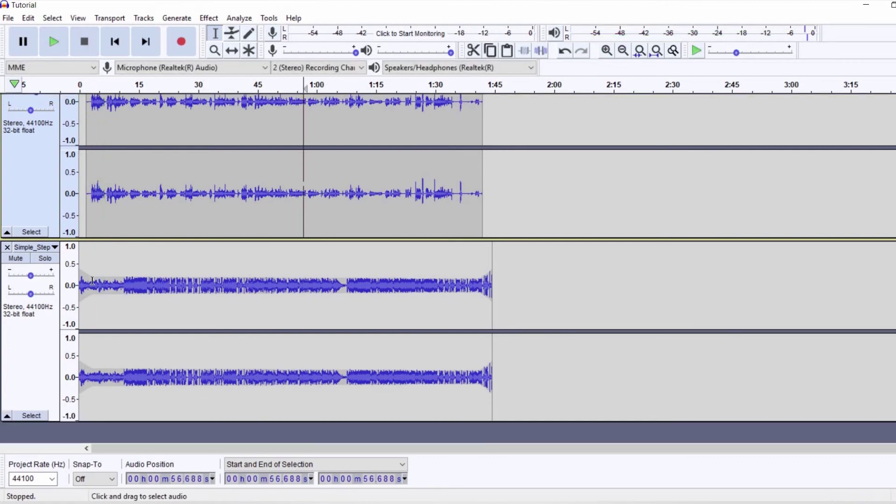
pyautogui.moveTo(108, 284); pyautogui.dragTo(75, 285)
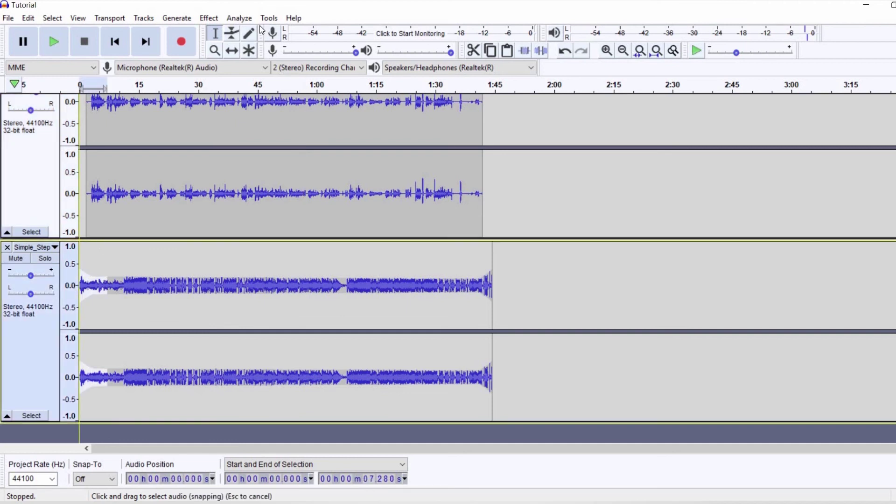
pyautogui.click(208, 18)
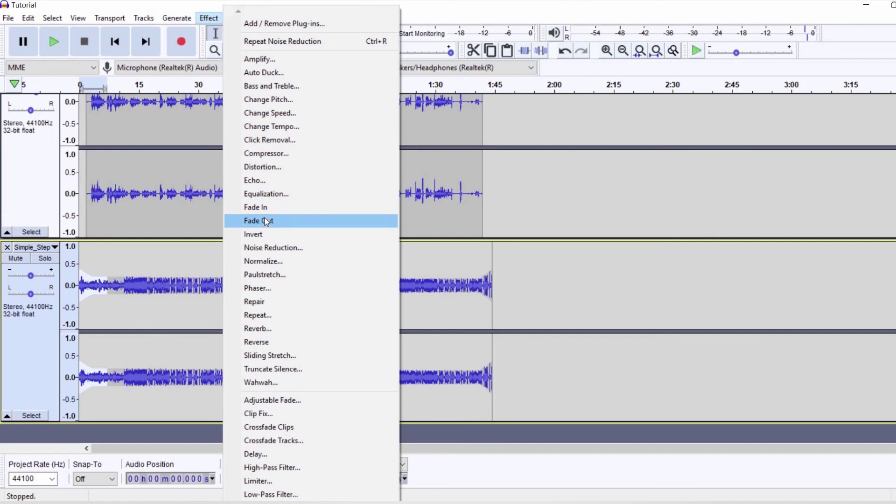
pyautogui.click(165, 199)
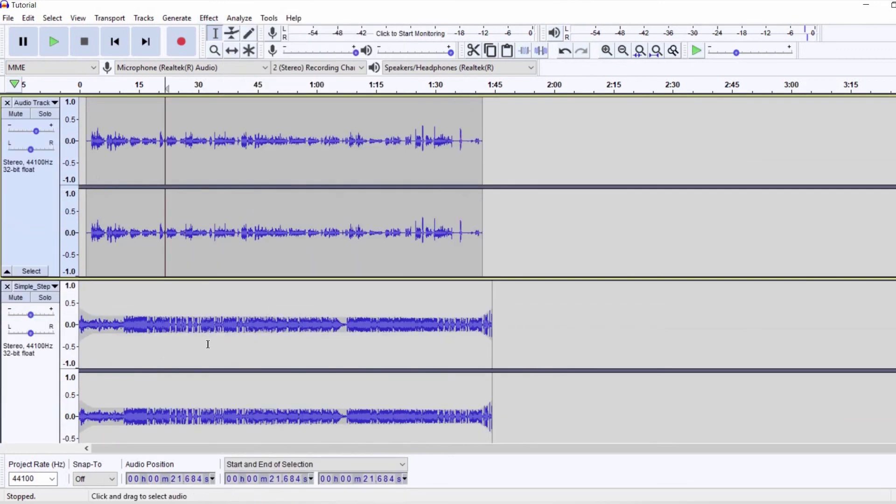
pyautogui.scroll(-1, 170, 306)
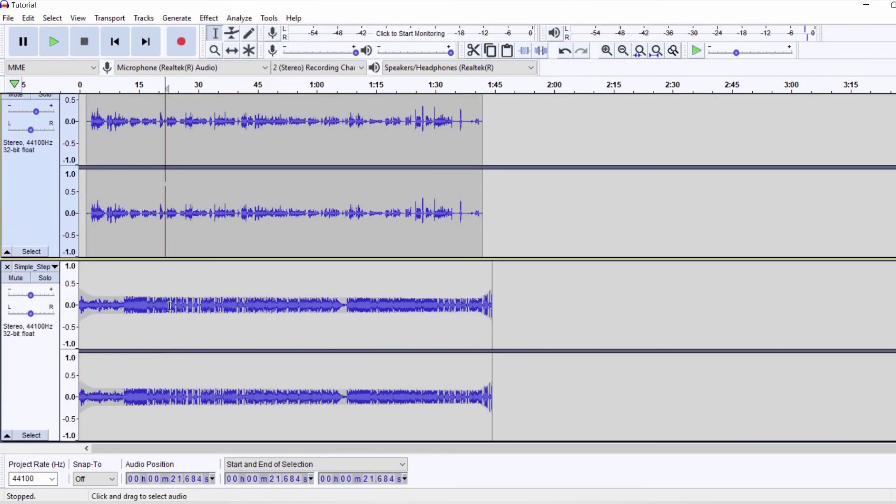
# Export the mix as MP3 named 'Episoee 3 Simply Booked', accepting the mix-down and metadata dialogs
pyautogui.click(7, 19)
pyautogui.moveTo(41, 111)
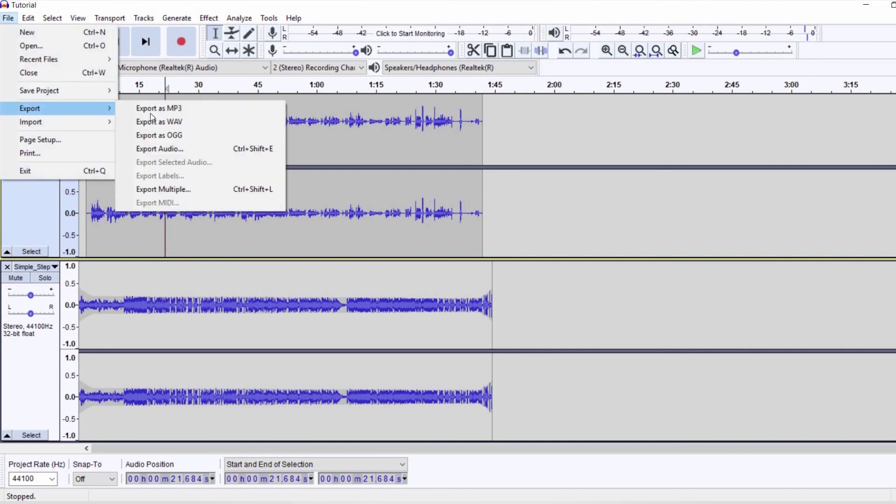
pyautogui.click(150, 108)
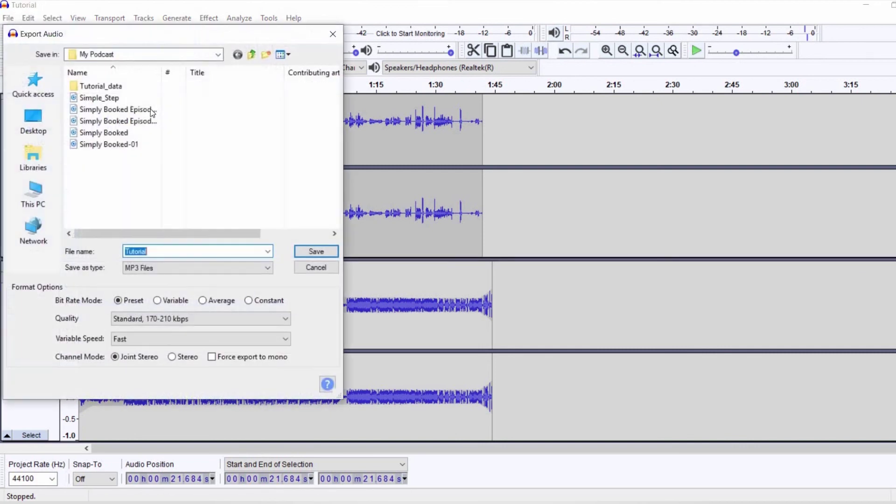
pyautogui.write('Episoe')
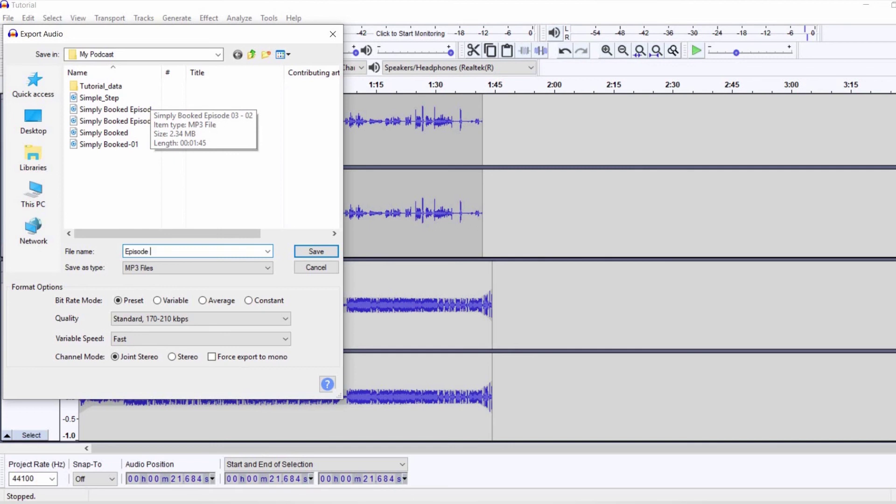
pyautogui.write('e 3 Simply Booked')
pyautogui.press('Return')
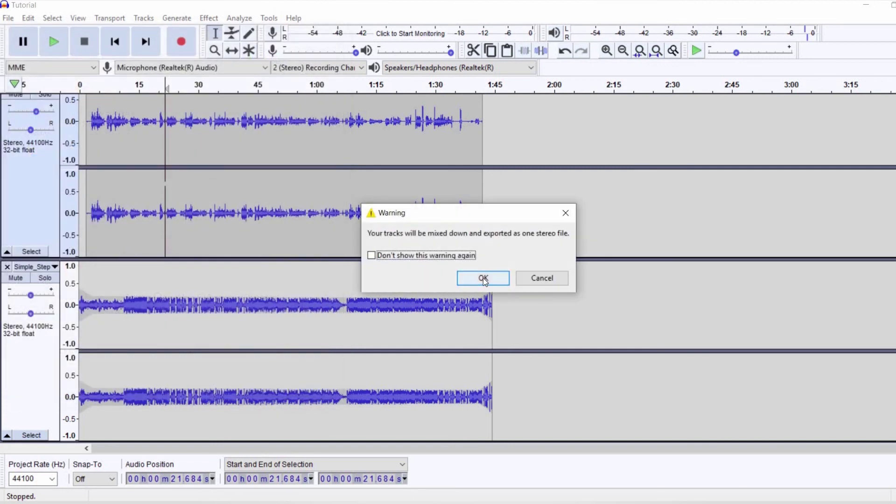
pyautogui.click(483, 278)
pyautogui.click(506, 365)
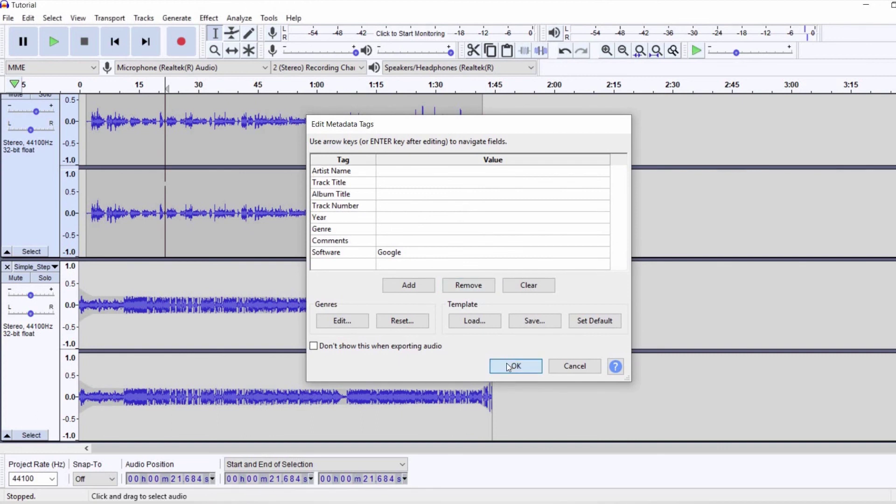